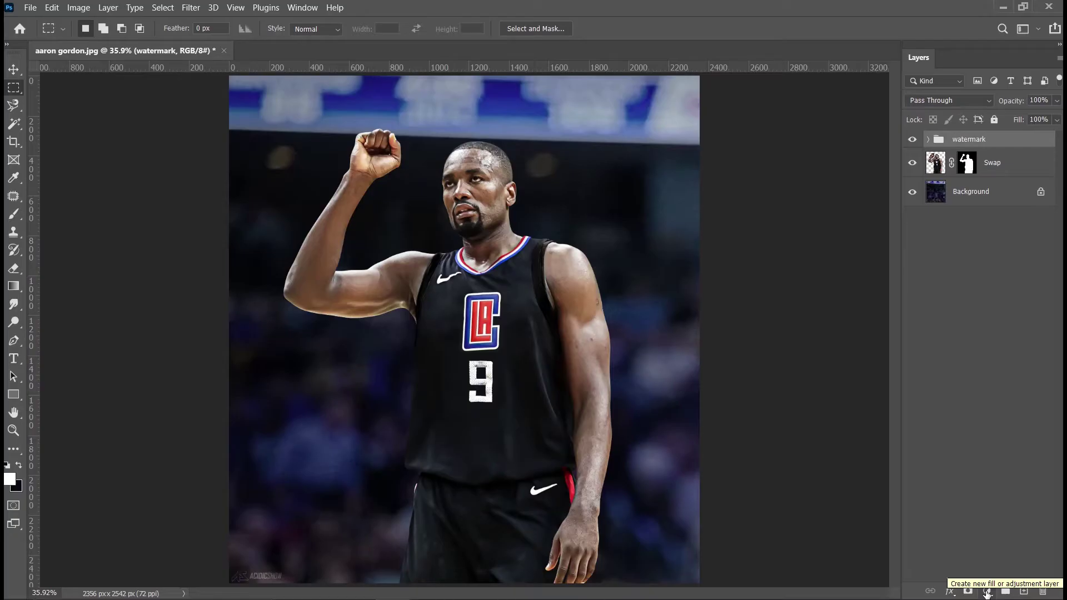
Add a Hue/Saturation layer with Hue -16, boosted Saturation and Lightness +2
click(987, 593)
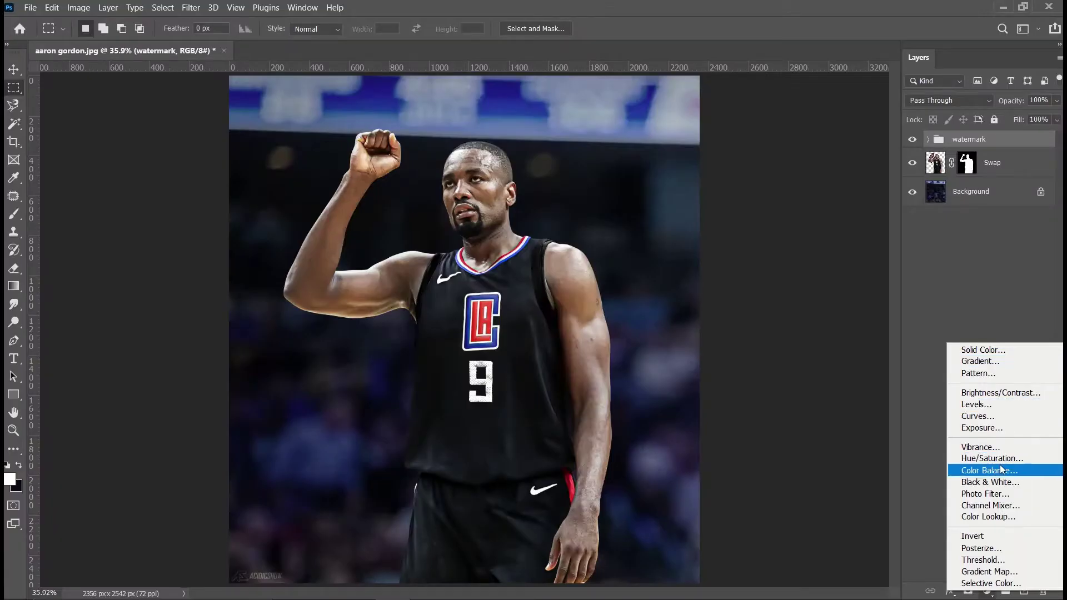
click(925, 310)
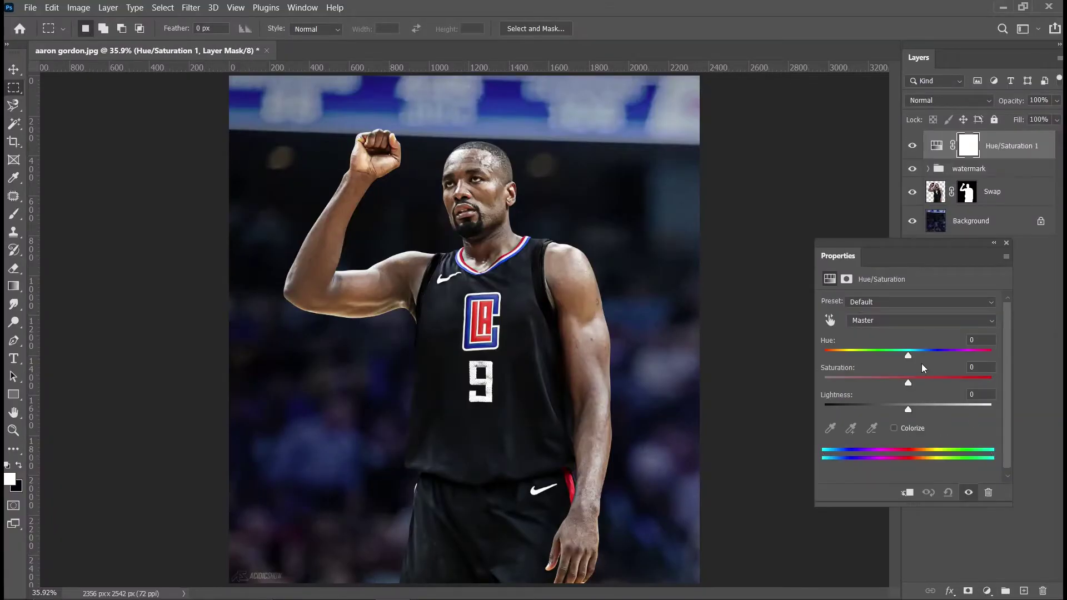
drag(908, 356, 895, 360)
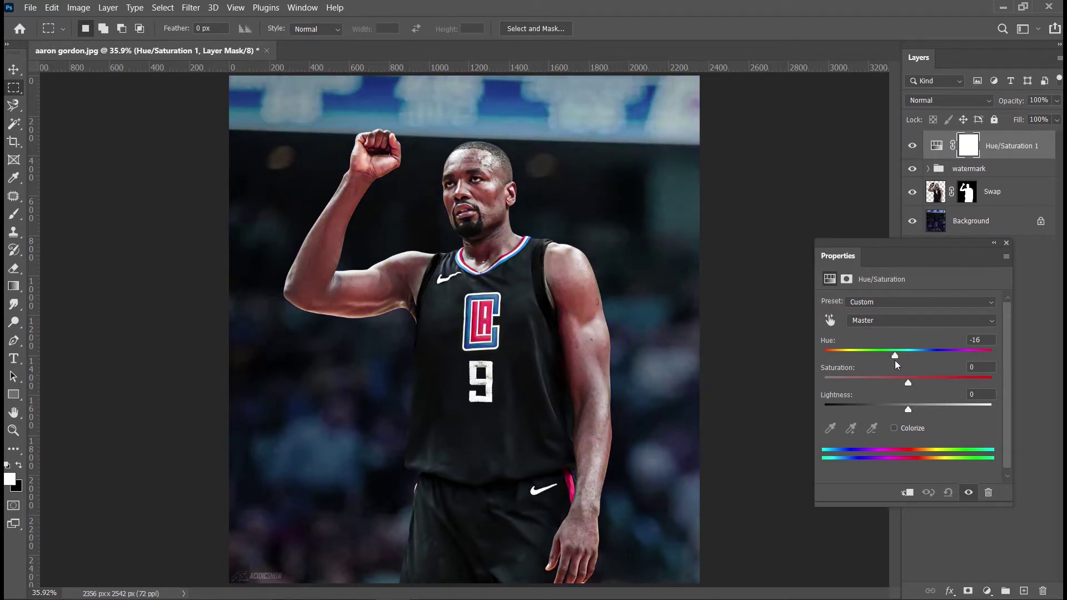
mouse_move(908, 410)
mouse_down()
mouse_move(916, 405)
mouse_move(908, 417)
mouse_up()
click(981, 394)
key(Up)
mouse_move(908, 382)
mouse_down()
mouse_move(895, 384)
mouse_move(932, 383)
mouse_move(924, 383)
mouse_up()
click(1007, 245)
Toggle the Hue/Saturation layer off and on to compare the photo
click(987, 341)
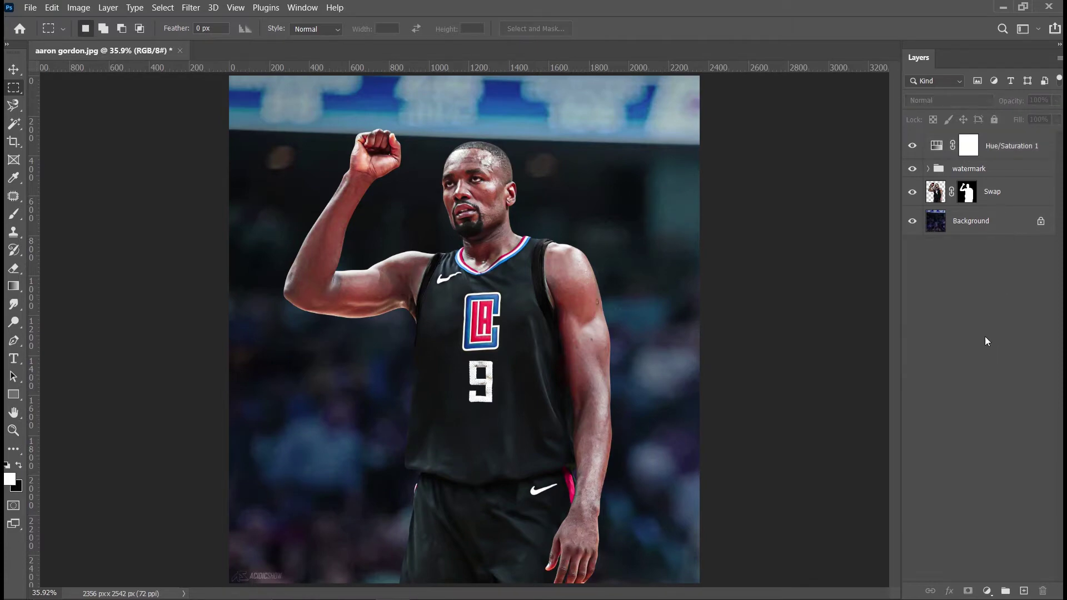
click(913, 147)
click(913, 147)
click(912, 147)
click(913, 147)
Add a new layer above Swap and paint soft black over the photo's lower-left edge
click(1007, 203)
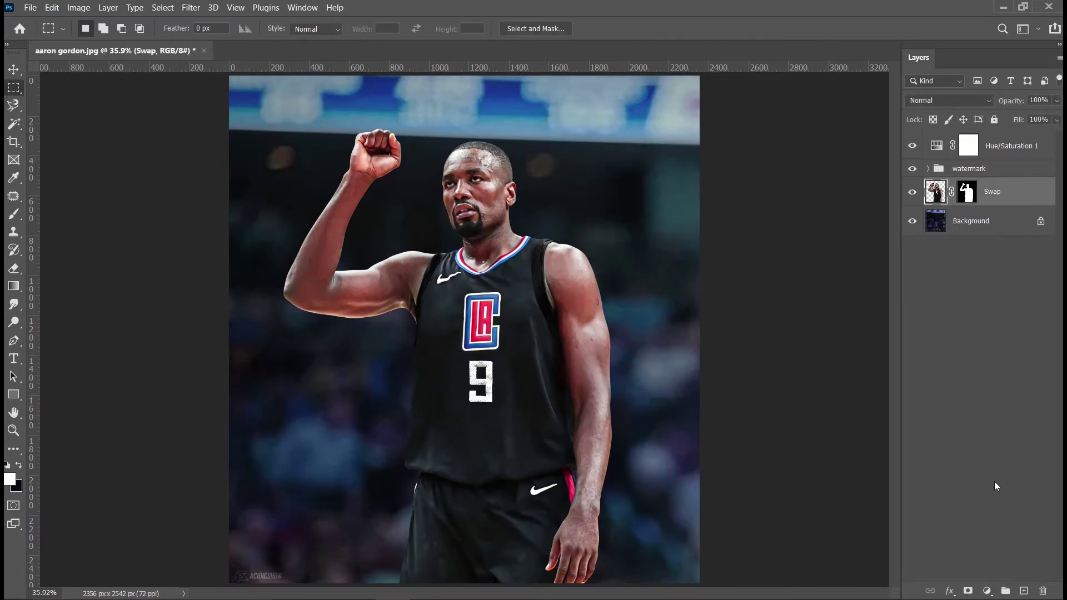
click(1024, 592)
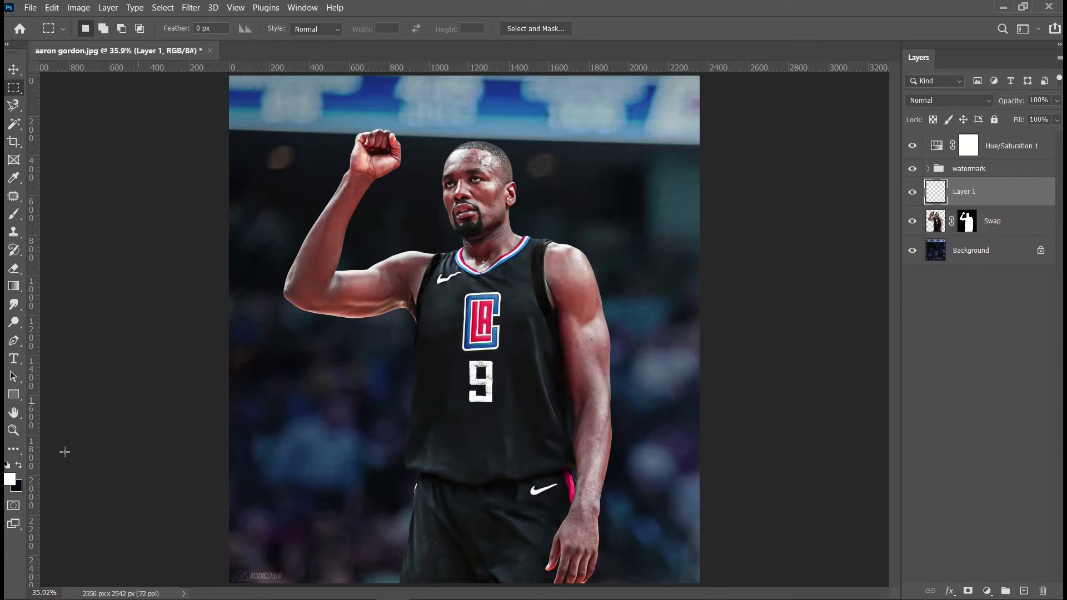
click(14, 214)
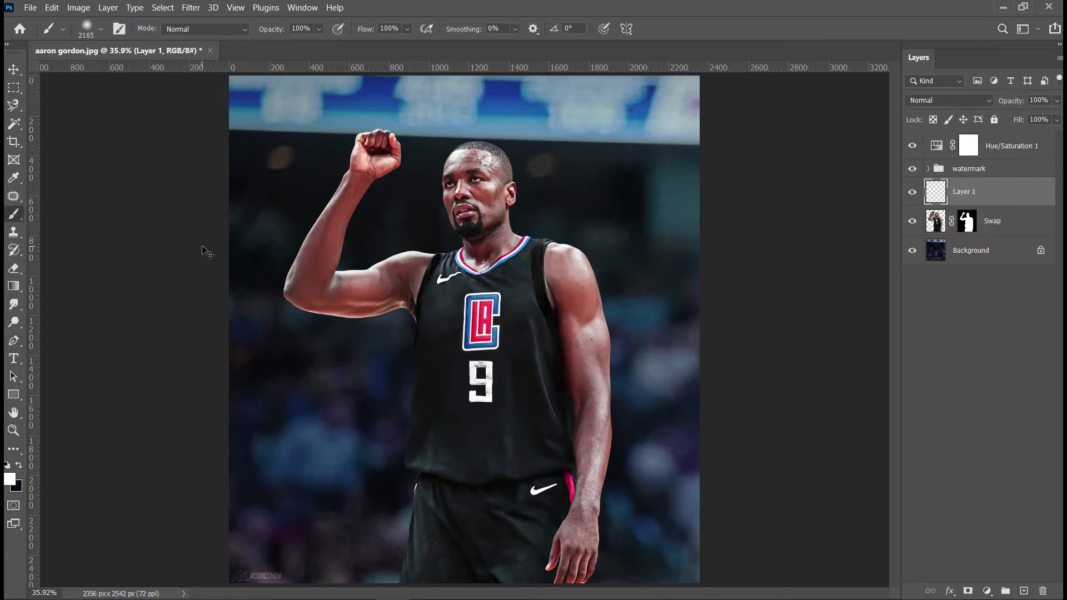
click(93, 32)
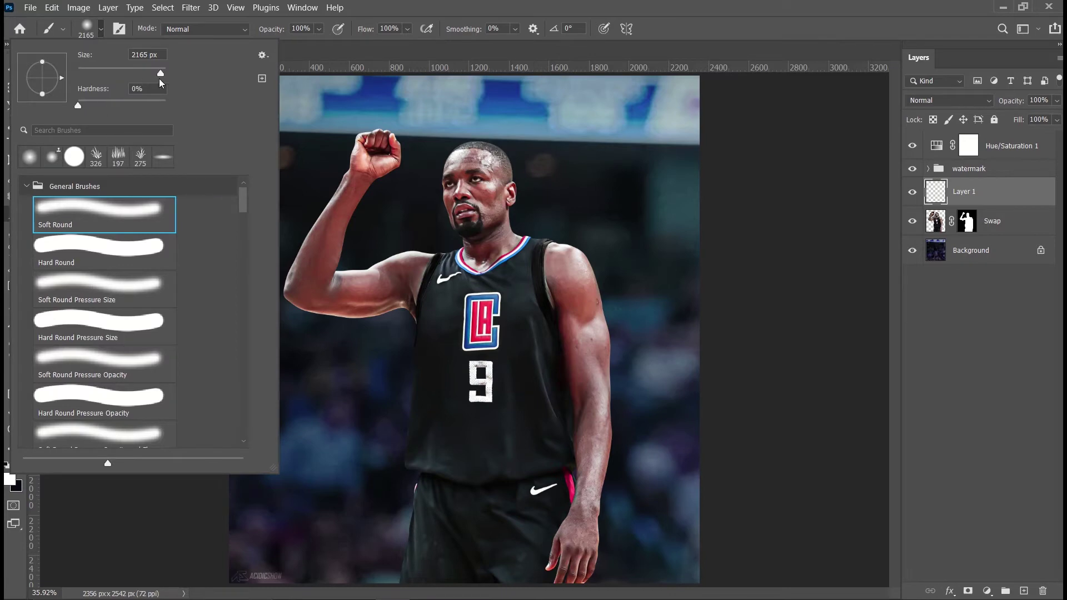
click(100, 31)
key(ctrl+minus)
key(ctrl+minus)
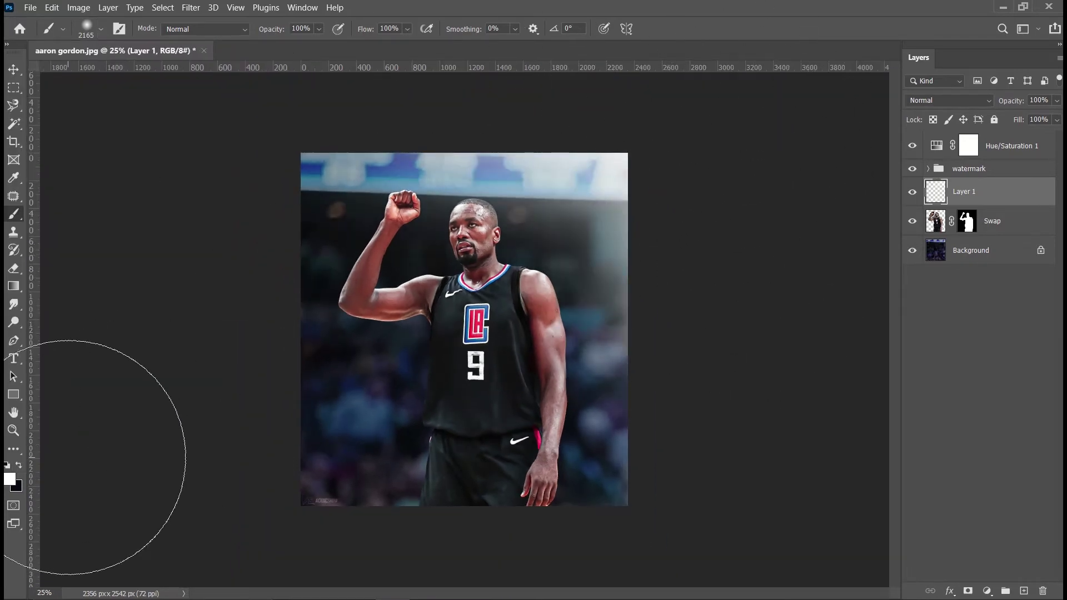
click(20, 465)
drag(200, 489, 289, 500)
Free-transform the painted darkening layer, stretching it wider to the right
key(ctrl+minus)
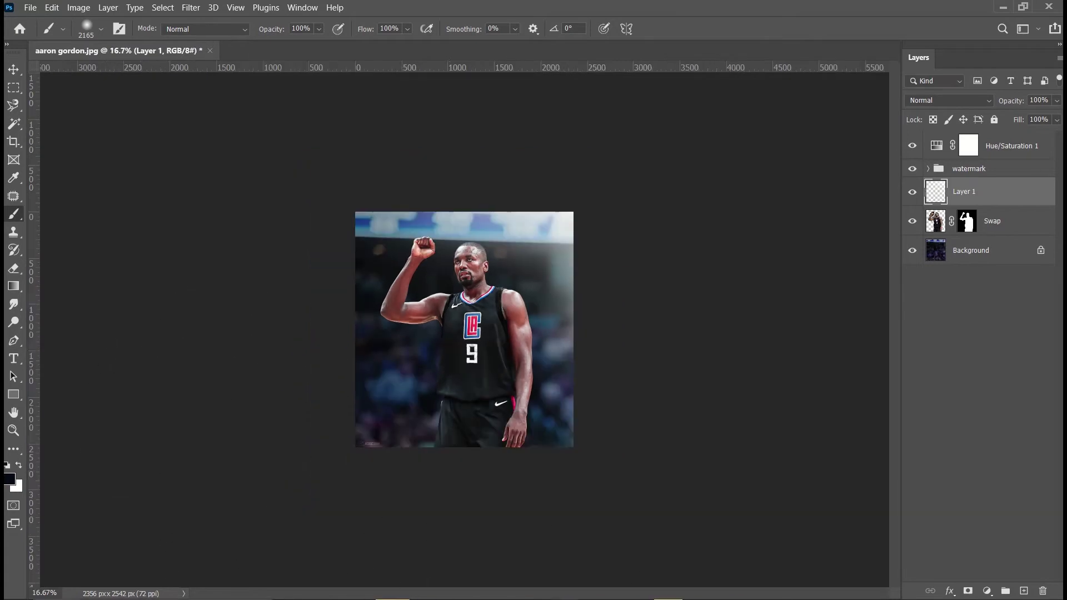
key(ctrl+plus)
key(ctrl+0)
key(m)
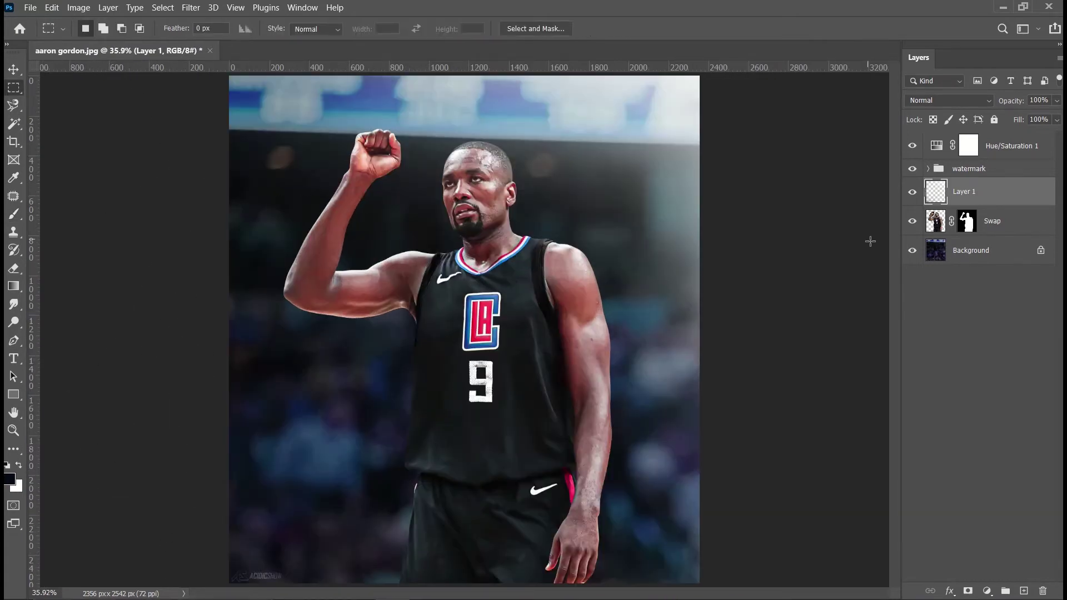
key(ctrl+minus)
key(ctrl+t)
drag(683, 328, 715, 329)
key(Return)
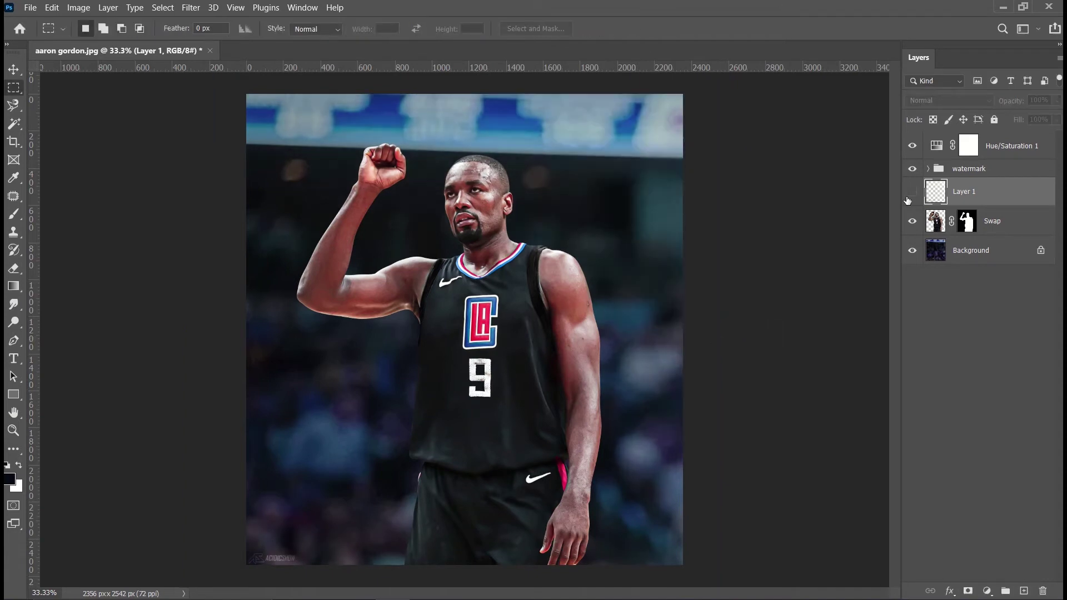
Compare the photo with and without the vignette layer, then select the watermark group
click(908, 196)
click(908, 195)
click(909, 196)
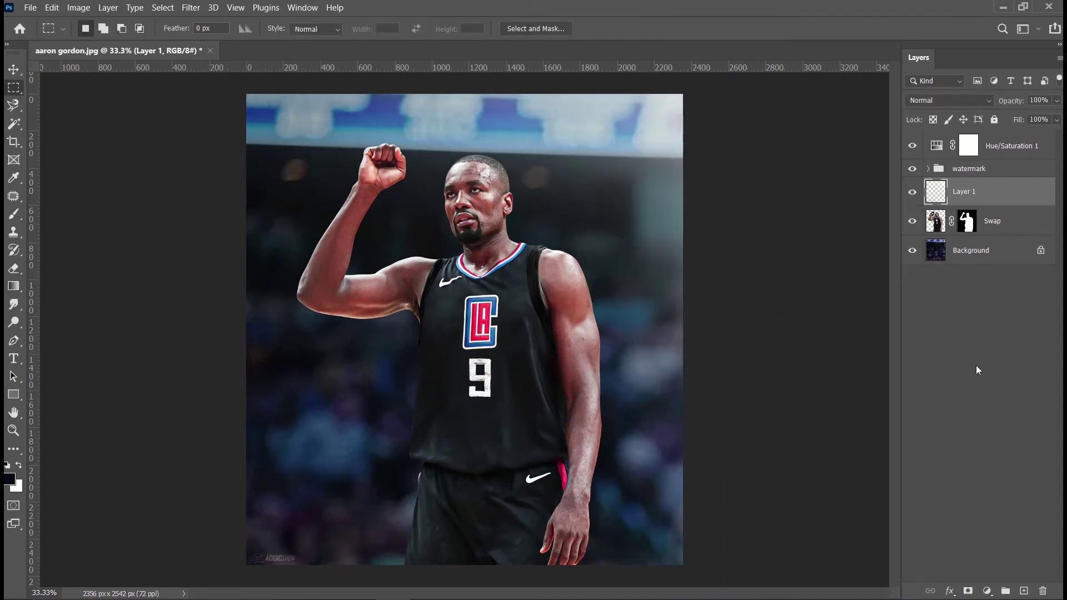
key(alt+bracketright)
Add a Color Balance layer with midtones Yellow–Blue -14, Cyan–Red +5, Magenta–Green -4
click(991, 592)
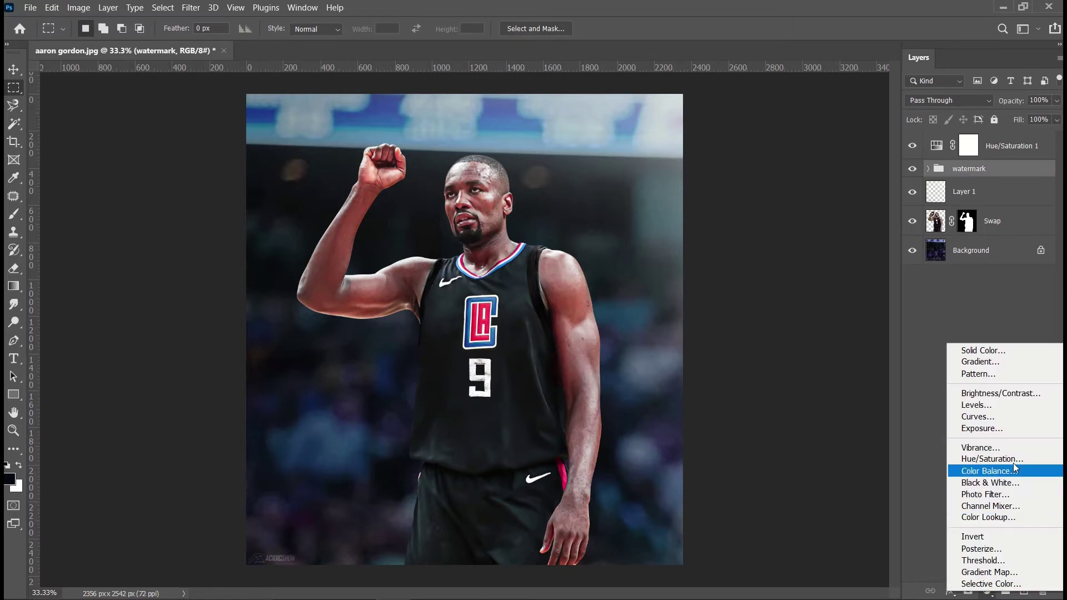
click(1009, 469)
mouse_move(890, 380)
mouse_down()
mouse_move(861, 382)
mouse_move(890, 382)
mouse_move(881, 387)
mouse_up()
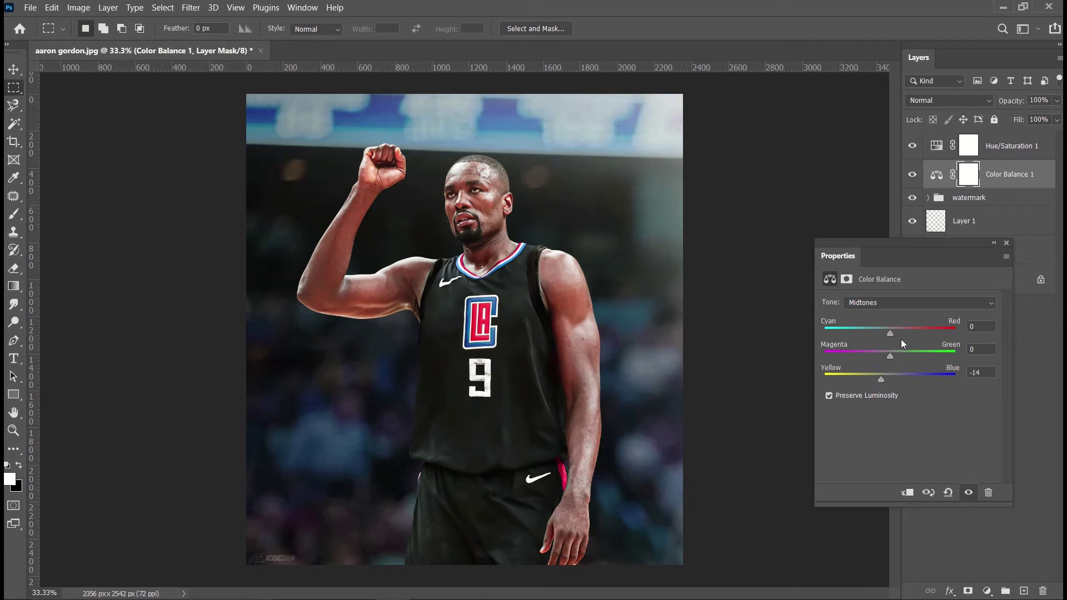
drag(890, 334, 888, 334)
key(Up)
key(Up)
click(981, 350)
key(Down)
key(Down)
key(Down)
key(Down)
click(1006, 243)
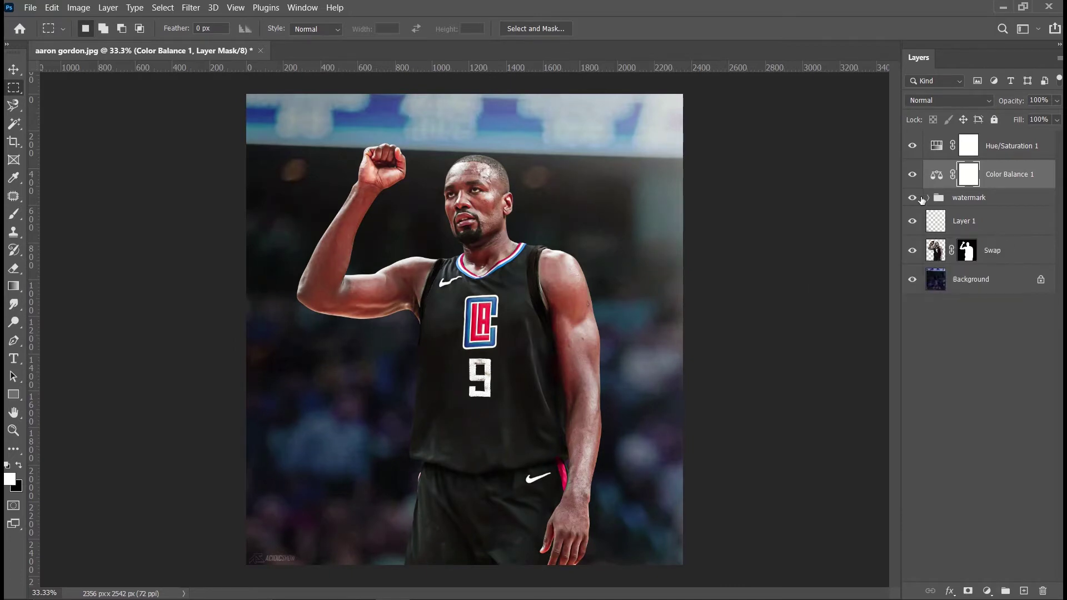
Reduce the Background layer's saturation to -28 via Image > Adjustments > Hue/Saturation
click(937, 285)
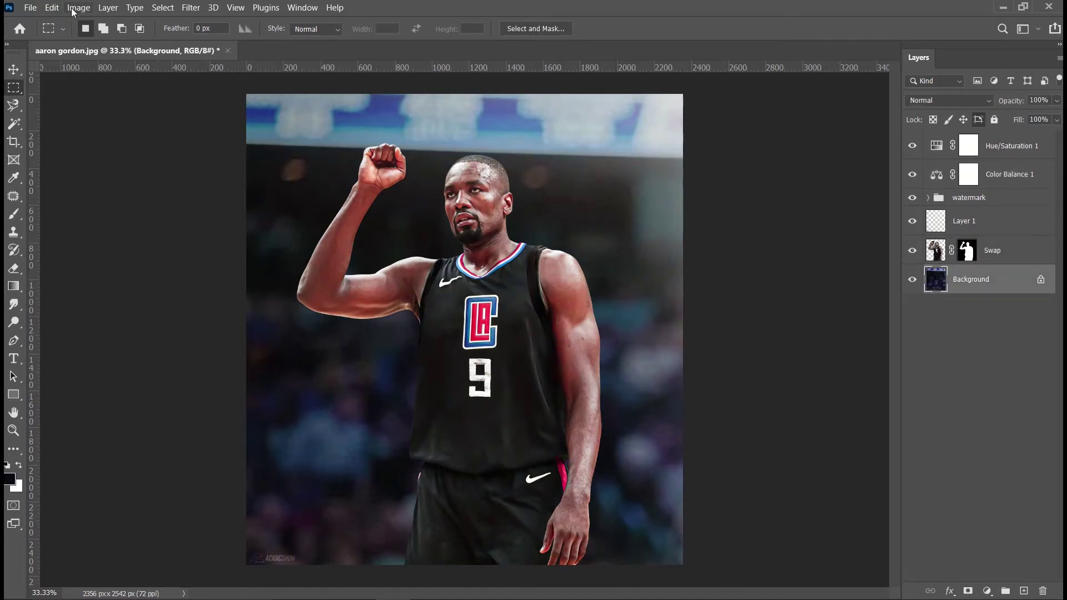
click(78, 7)
mouse_move(100, 39)
click(245, 105)
mouse_move(896, 303)
mouse_down()
mouse_move(865, 303)
mouse_move(882, 302)
mouse_up()
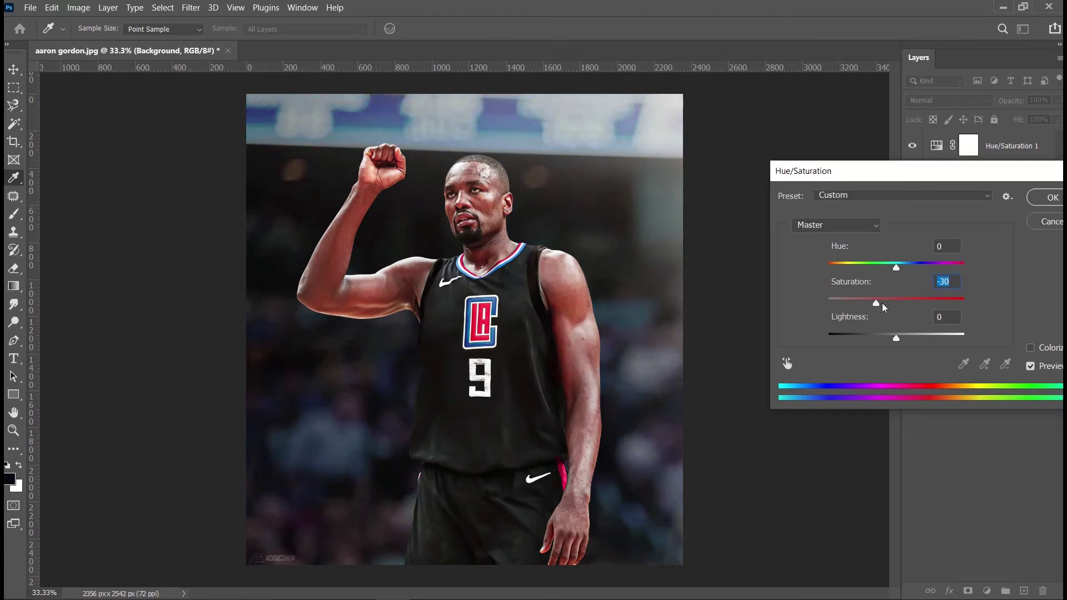
key(Return)
click(1015, 355)
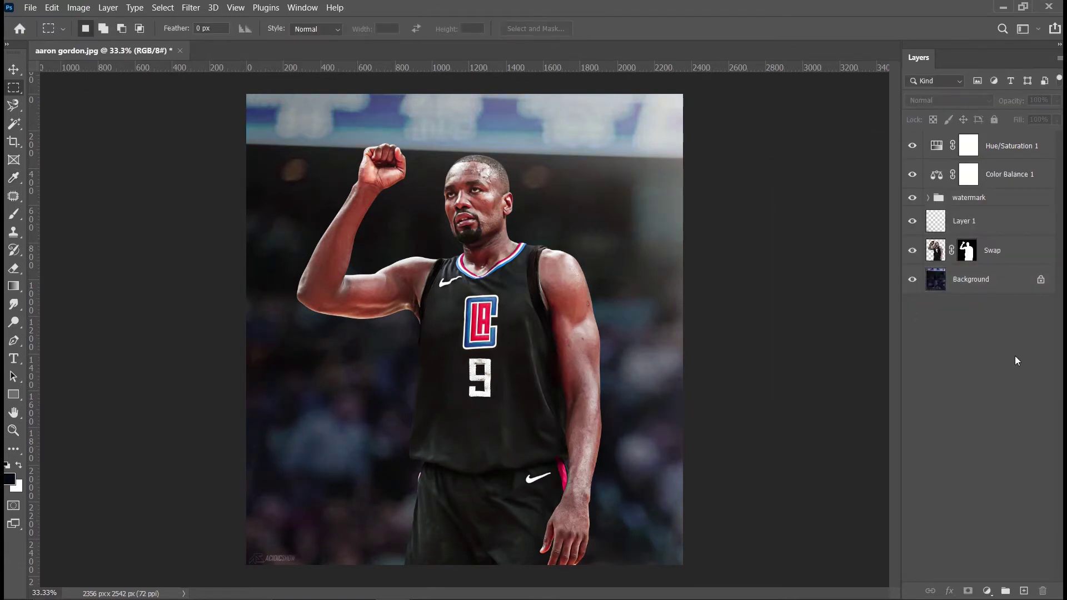
Select Layer 1 and toggle the Hue/Saturation and vignette layers off and on to compare
click(1003, 222)
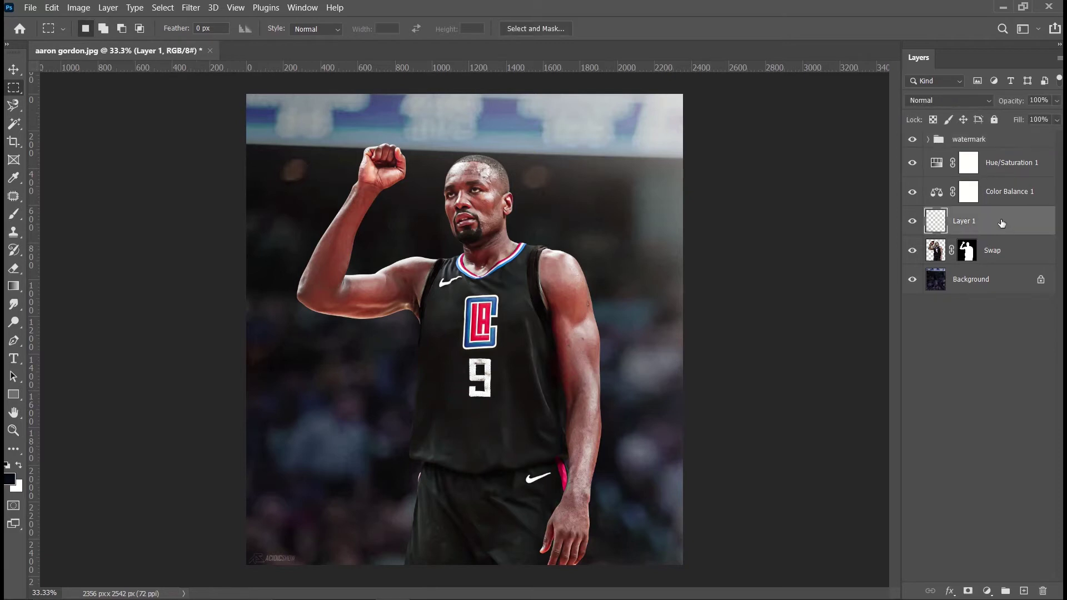
click(912, 162)
click(913, 221)
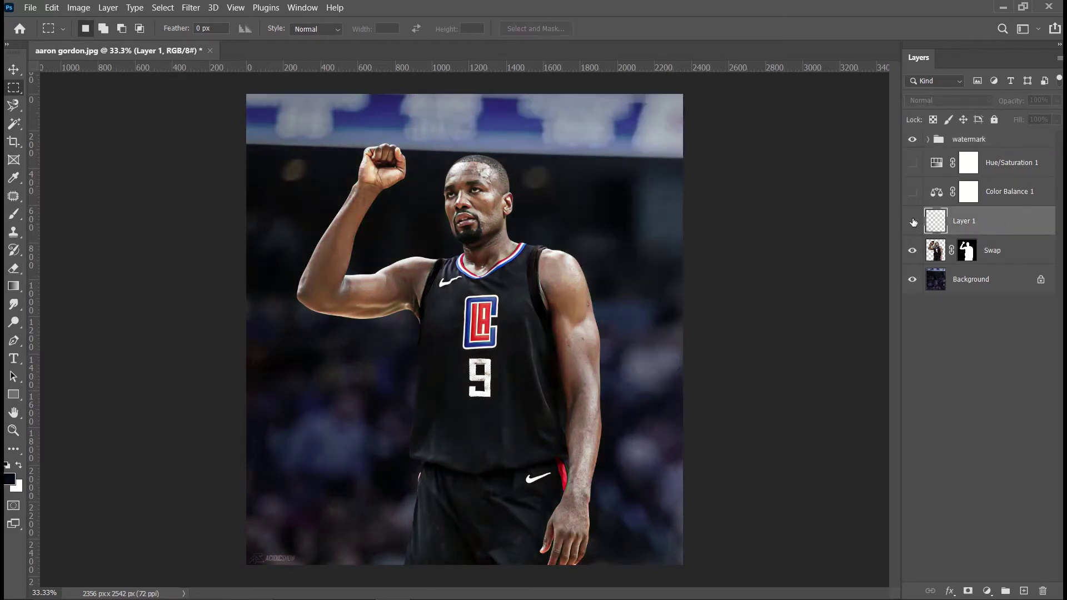
click(912, 221)
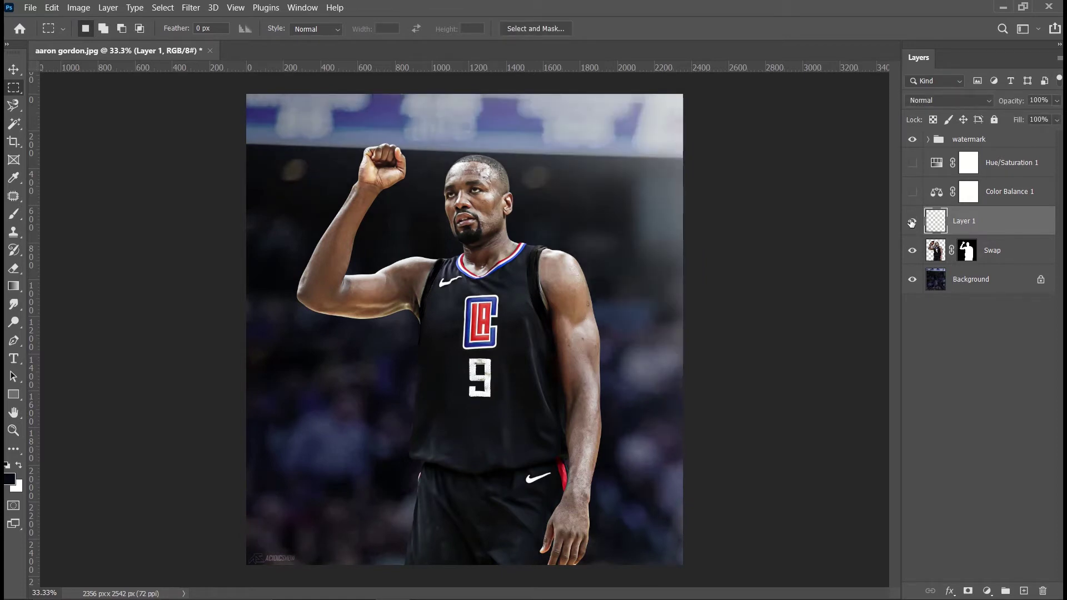
click(913, 166)
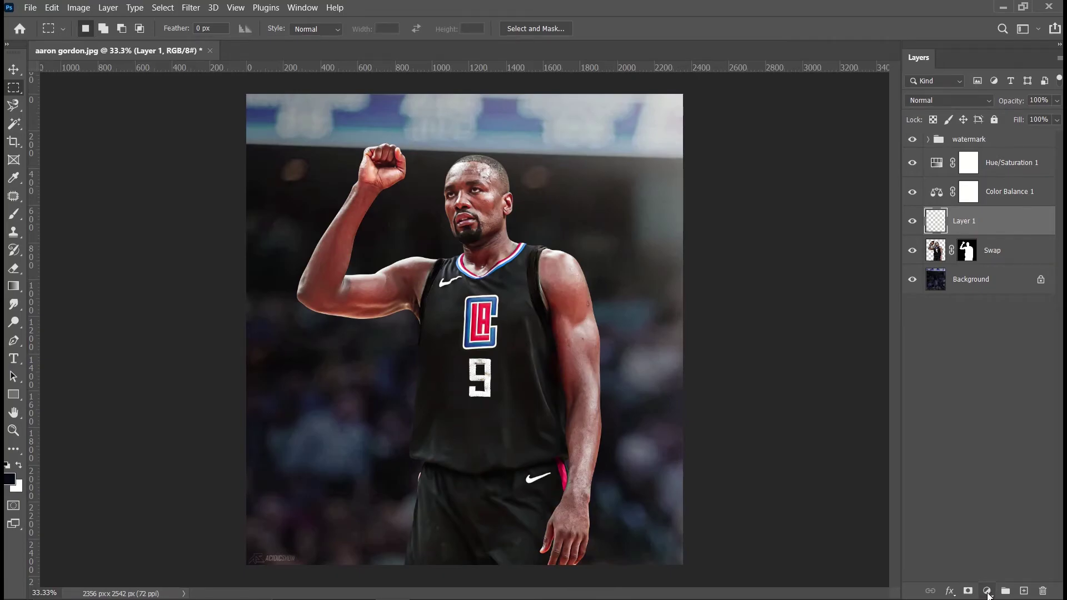
click(988, 592)
Add a Color Lookup layer and preview LUTs from 3Strip.look through Soft_Warming.look
click(983, 520)
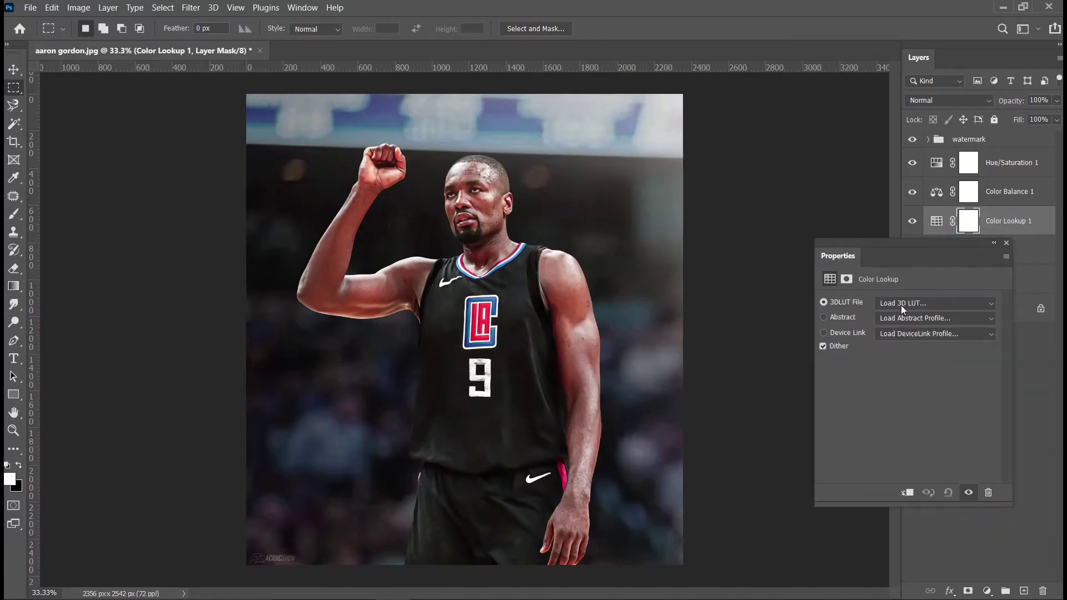
click(902, 305)
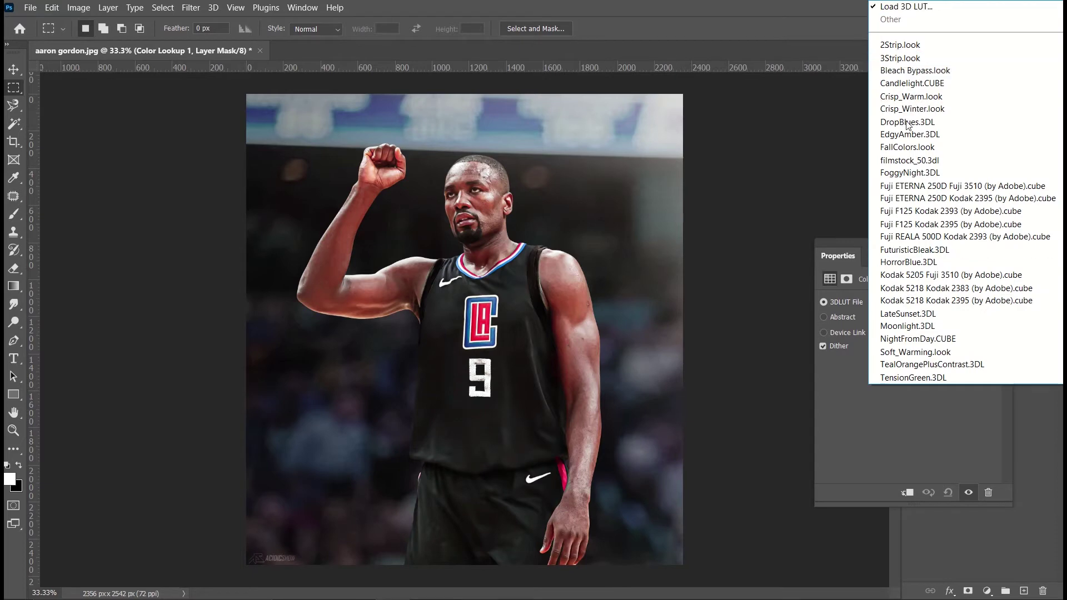
click(917, 59)
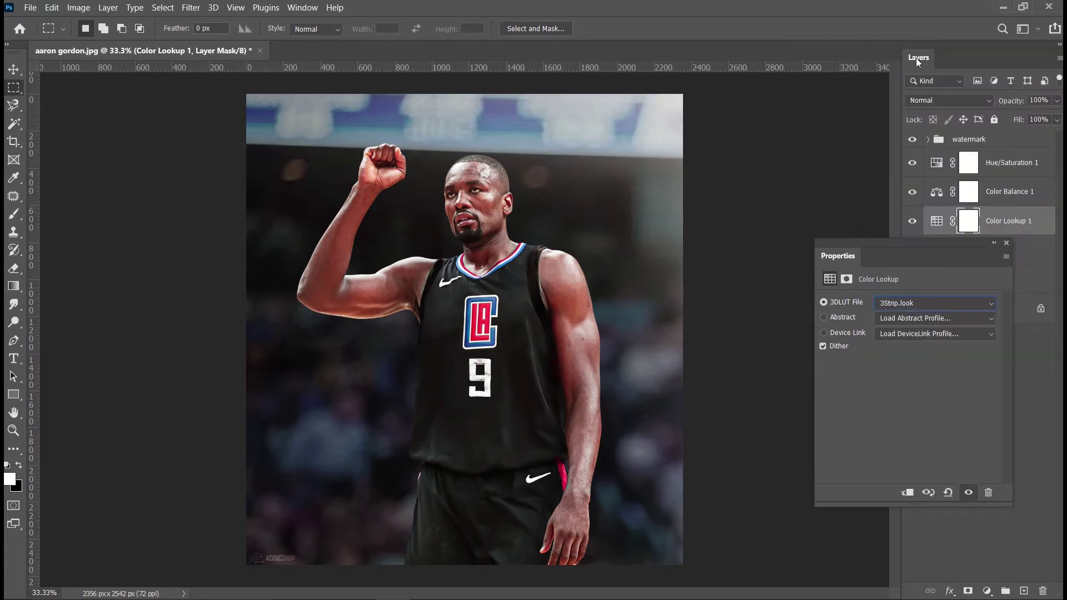
key(Down)
key(Down)
key(Down)
key(Down)
key(Down)
key(Down)
key(Down)
key(Down)
key(Down)
key(Down)
key(Down)
key(Down)
key(Down)
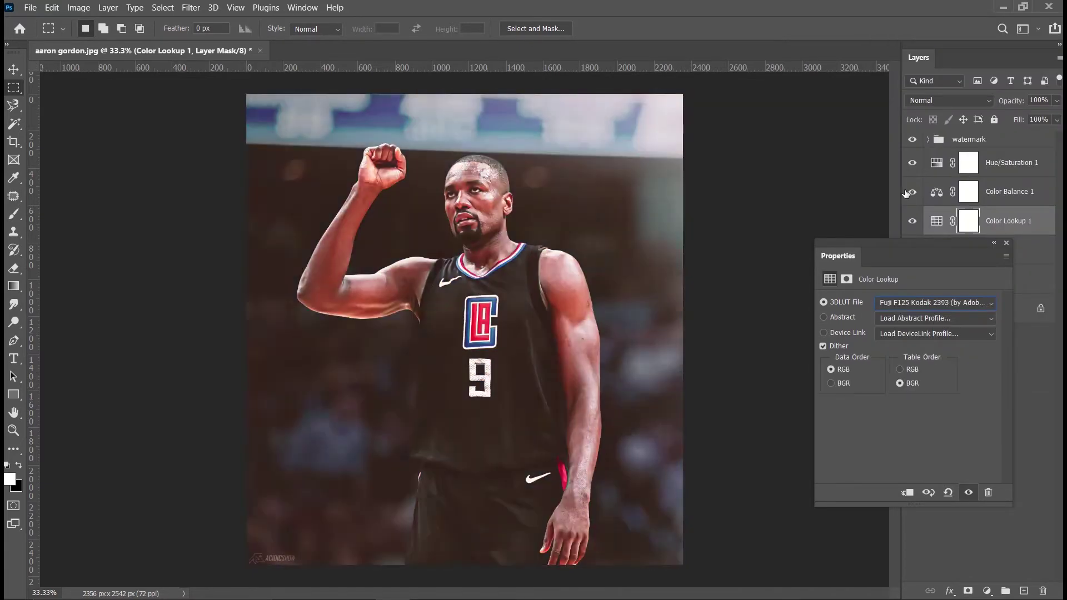
key(Down)
key(Down)
key(Down)
key(Down)
key(Down)
key(Down)
key(Down)
key(Down)
key(Down)
key(Down)
key(Down)
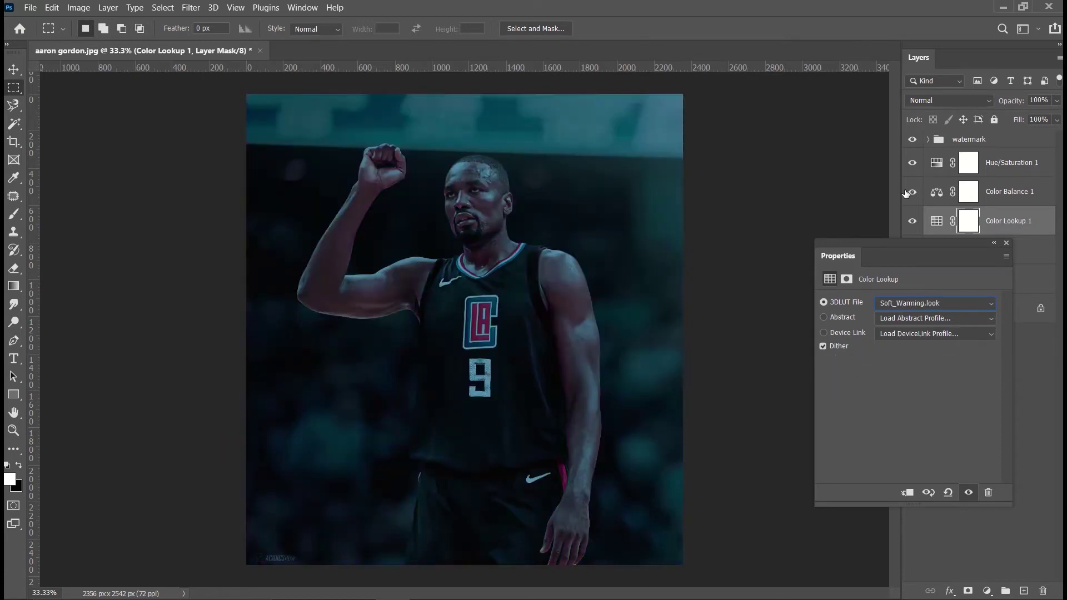
key(Down)
key(Down)
Lower the Color Lookup layer's opacity to 29%, then select the Swap layer
click(1006, 242)
drag(1057, 101, 1012, 119)
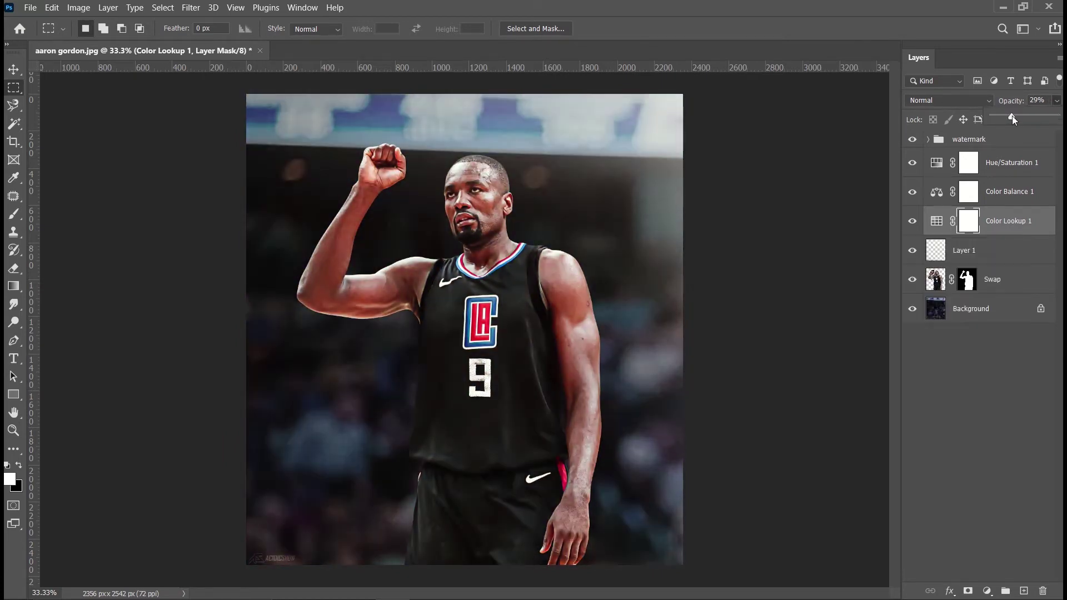
key(alt+bracketleft)
click(929, 281)
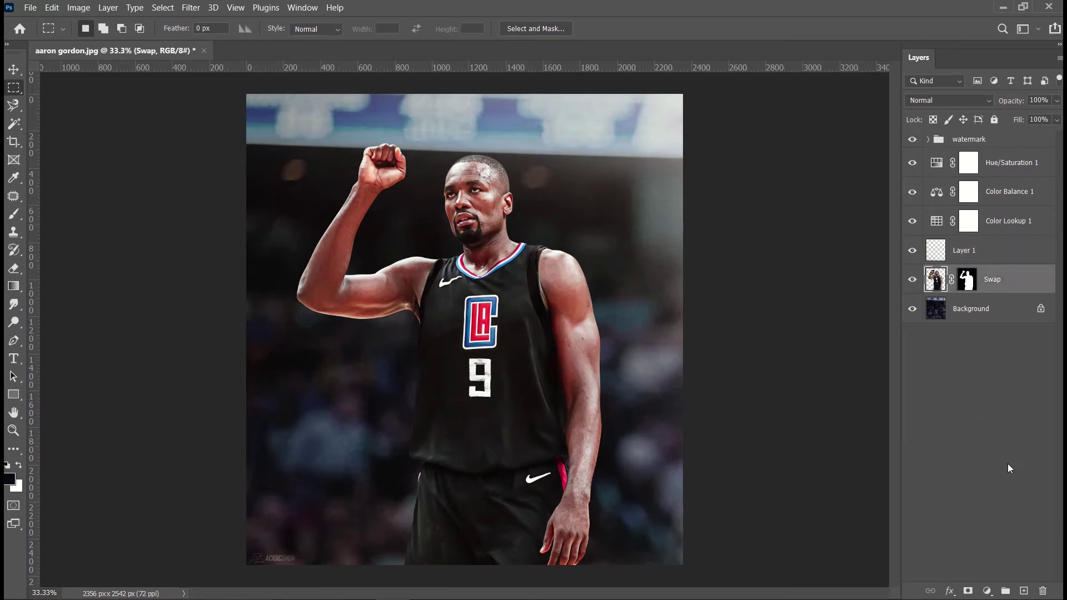
Create Layer 2 clipped to Swap and paint light onto the player with a soft brush
alt+click(1025, 591)
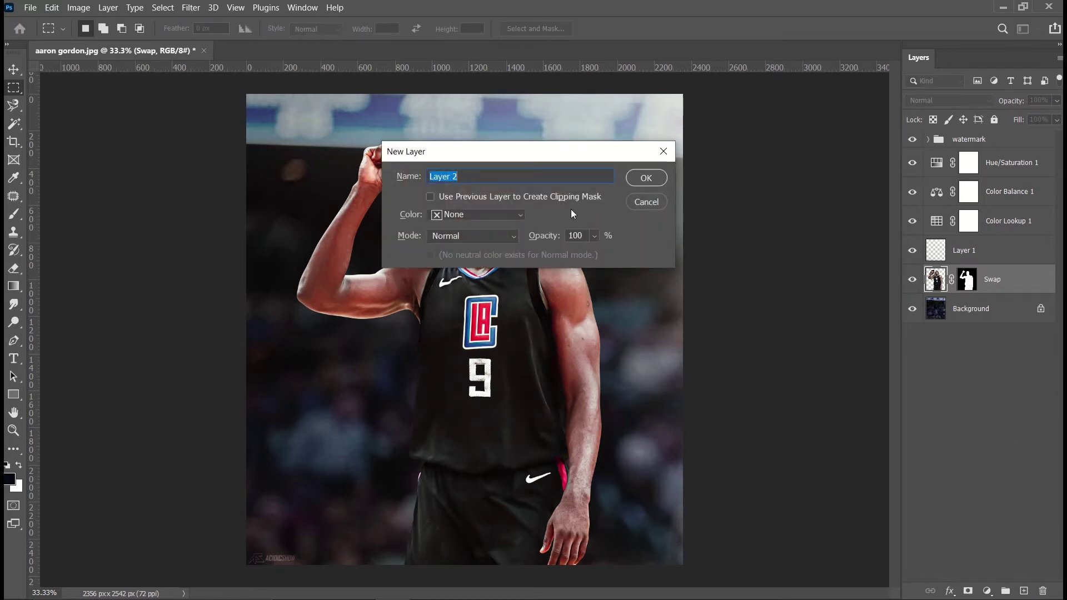
click(467, 195)
key(Return)
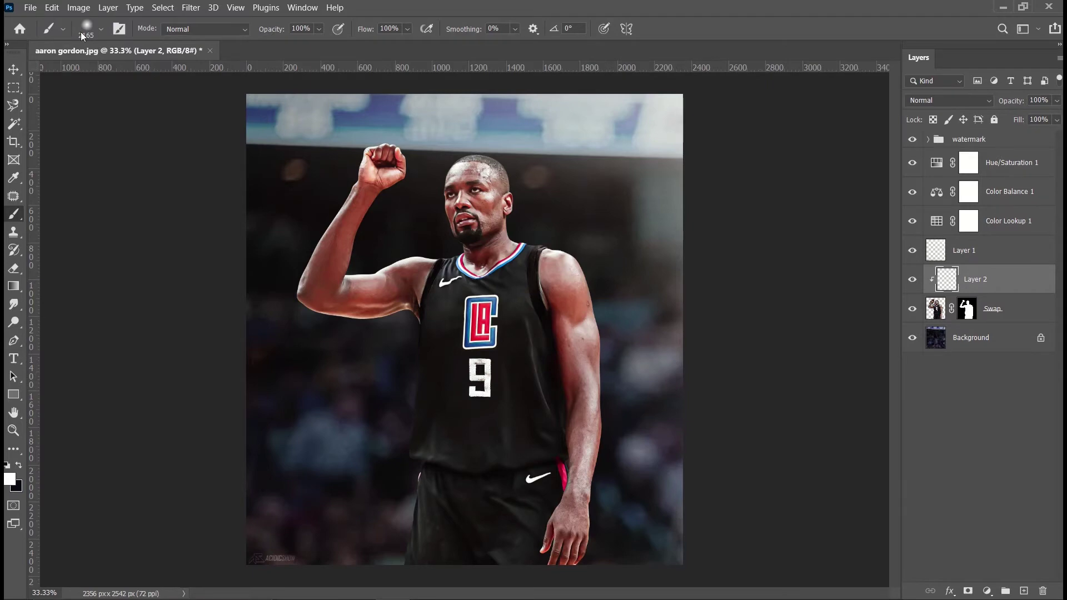
click(81, 31)
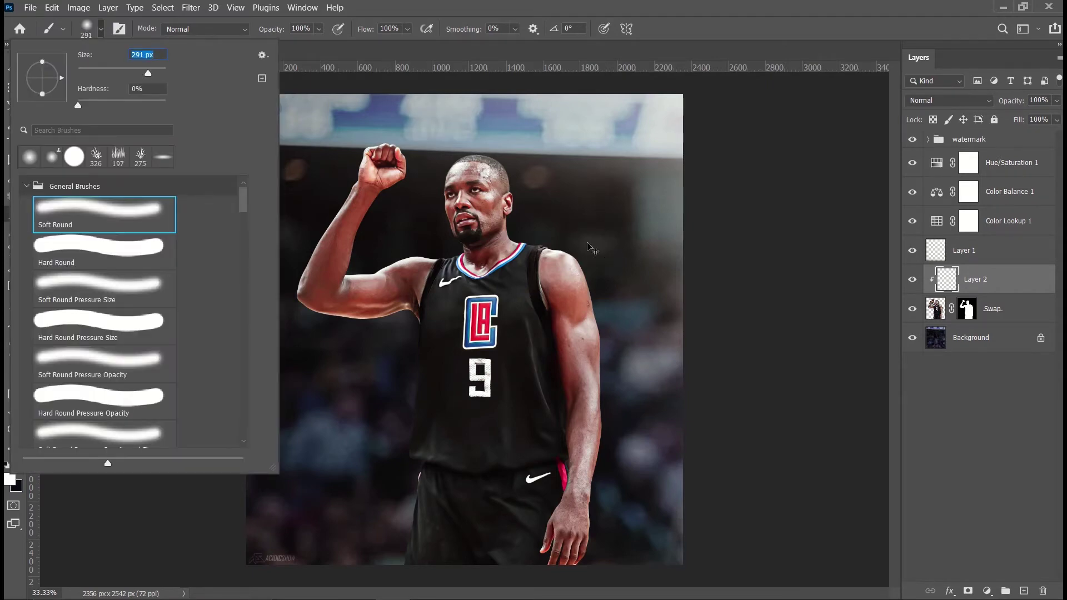
key(Return)
scroll(589, 245, up, 3)
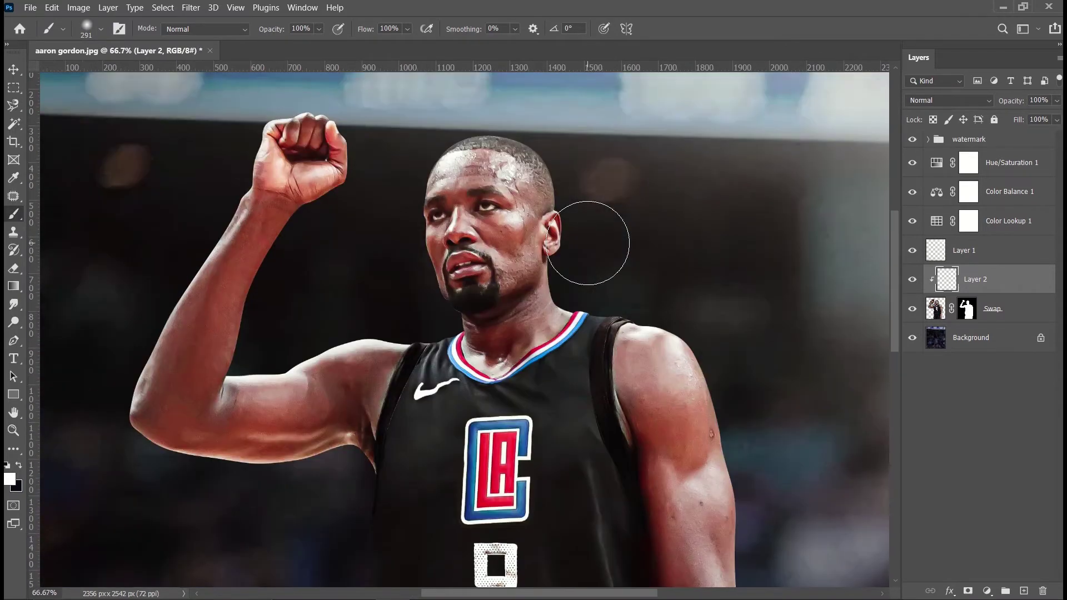
scroll(615, 231, down, 10)
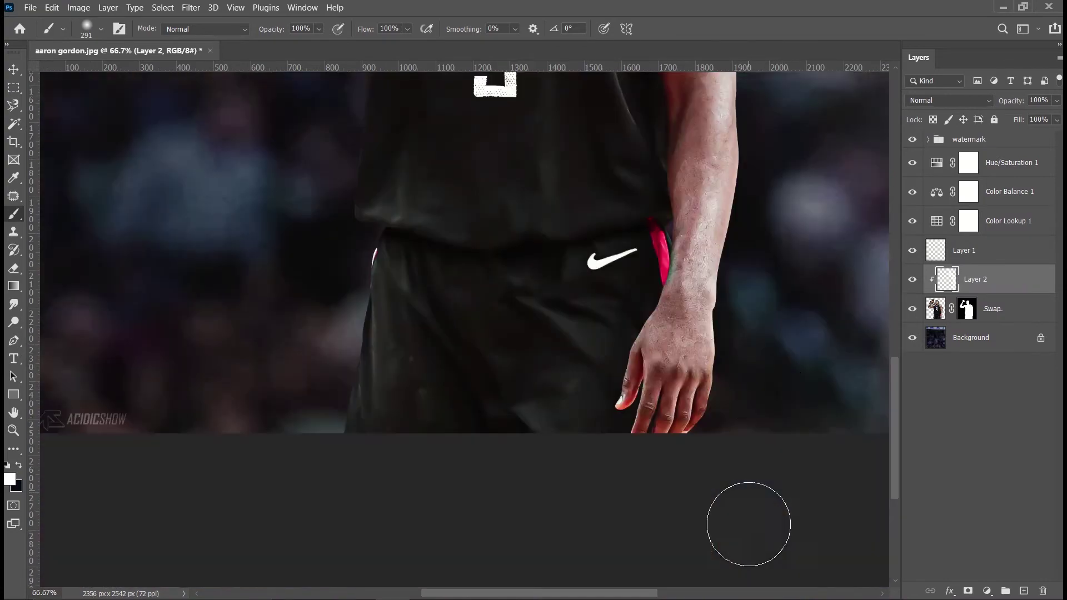
scroll(748, 524, down, 3)
scroll(381, 310, up, 3)
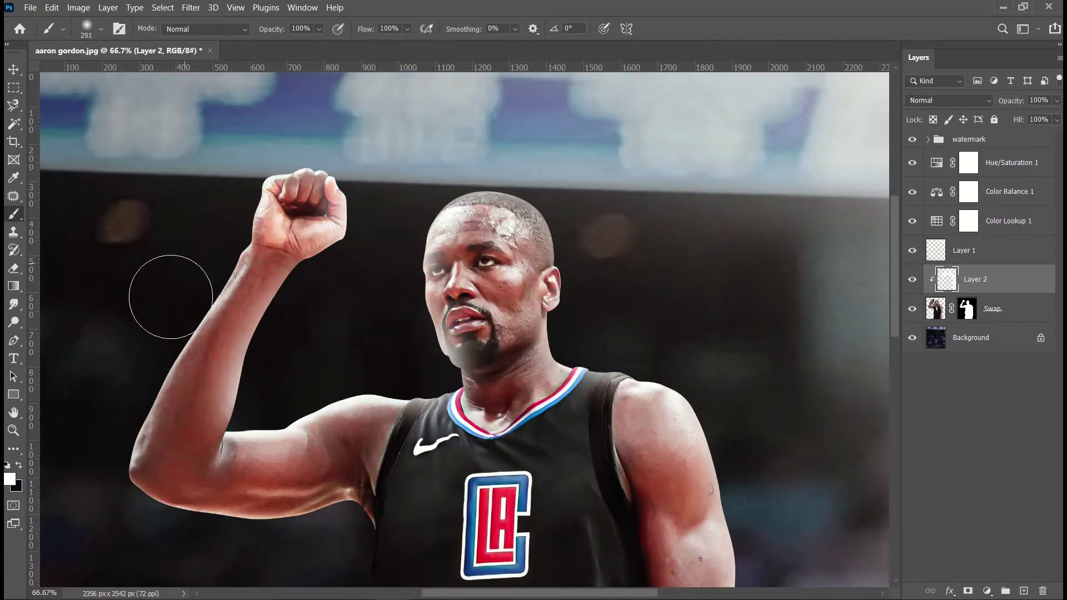
Erase the painted tone over the player's chin and goatee
key(e)
right_click(171, 296)
key(Return)
drag(433, 261, 462, 355)
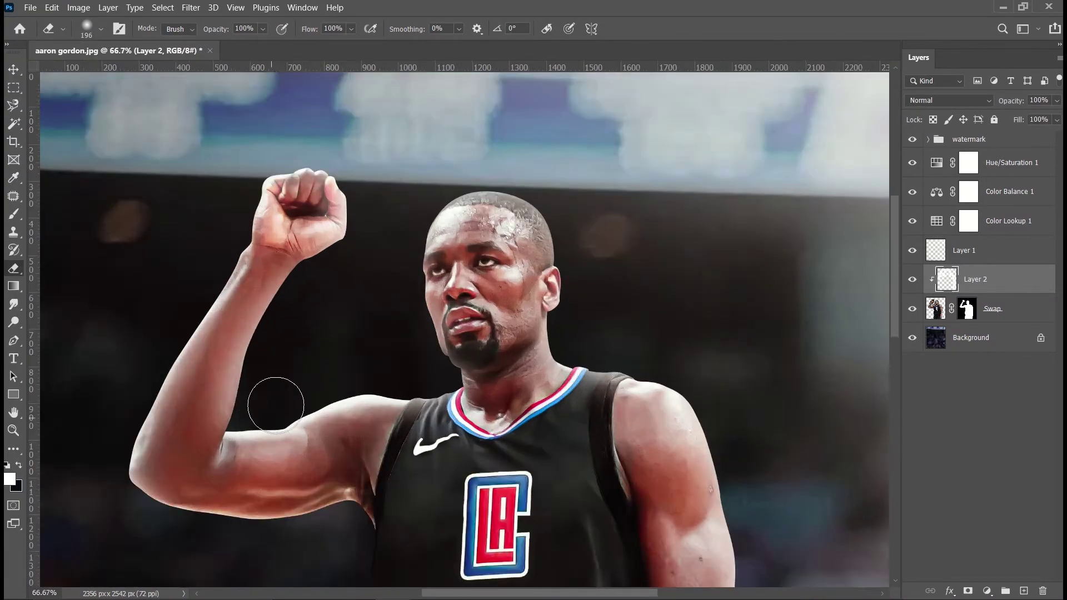
scroll(195, 240, down, 4)
scroll(316, 230, up, 4)
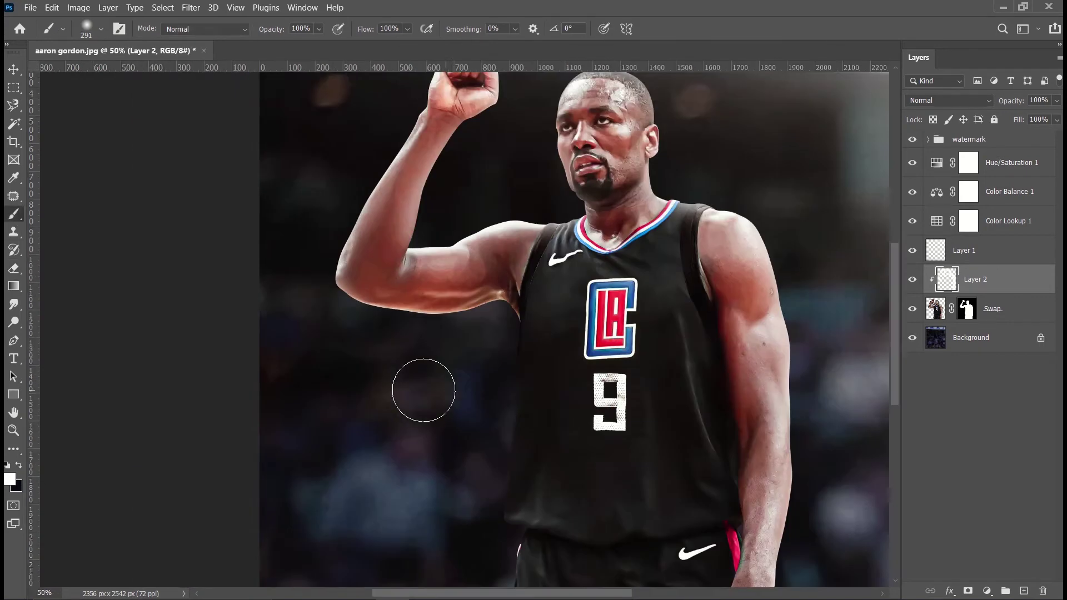
scroll(477, 191, down, 4)
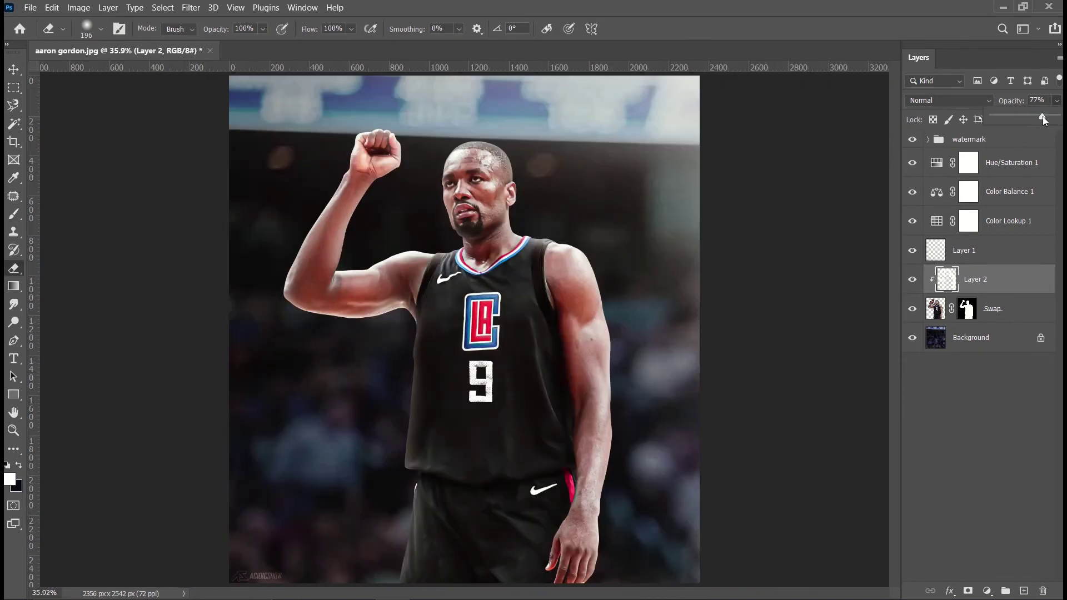
Add clipped Layer 3 above Swap with black shading over the raised arm, trimmed with the eraser
click(948, 309)
key(ctrl+shift+alt+n)
key(b)
key(x)
drag(584, 300, 578, 578)
key(e)
scroll(556, 389, up, 4)
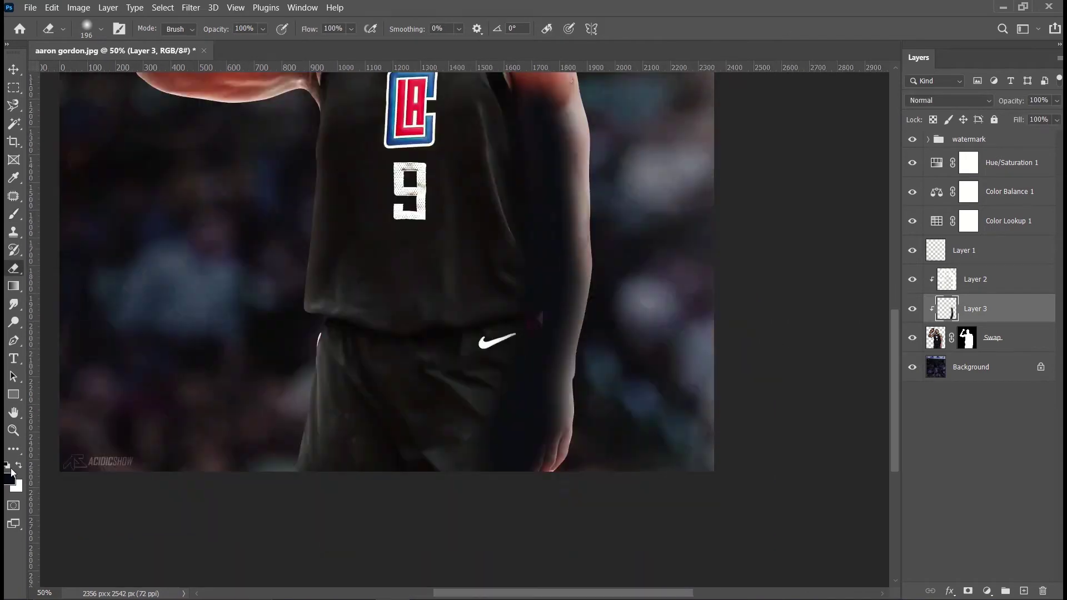
drag(556, 256, 544, 534)
scroll(556, 389, down, 4)
click(912, 309)
click(912, 309)
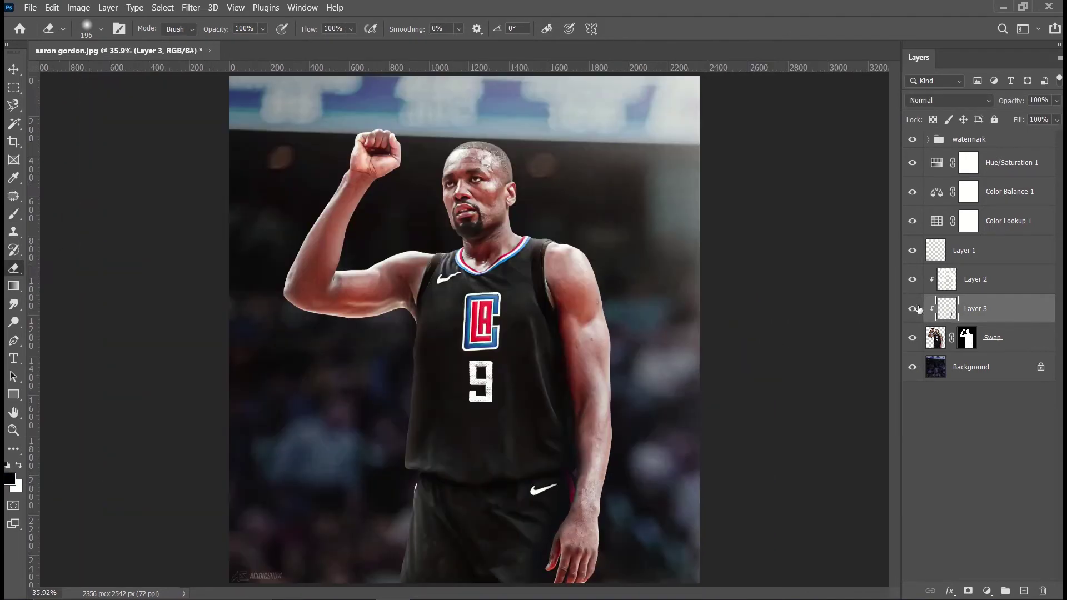
click(1012, 481)
Add a Crisp_Warm Color Lookup layer above Layer 1
click(978, 250)
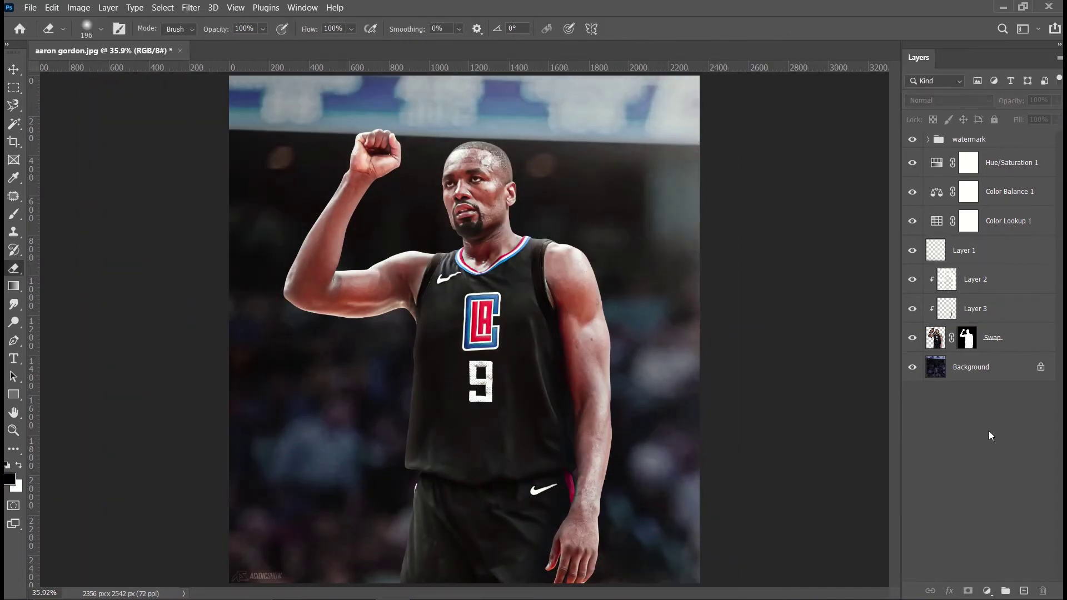
click(987, 591)
click(976, 519)
Close the Color Lookup 2 properties and deselect the layers
click(1011, 440)
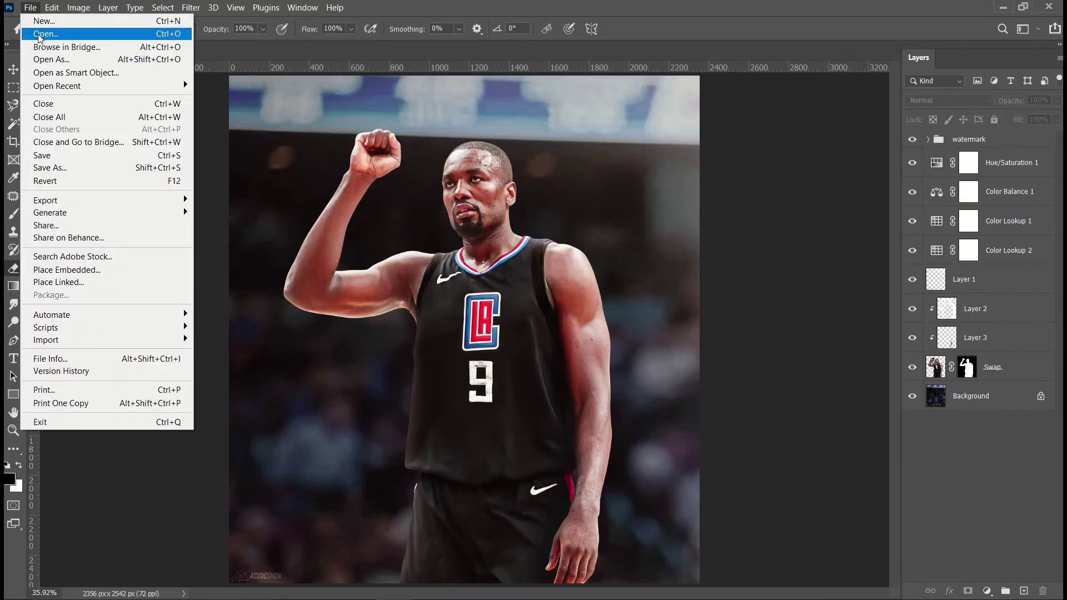
Open Insanity Pack.psd from the Desktop's Photoshop graphics pack folder
key(Escape)
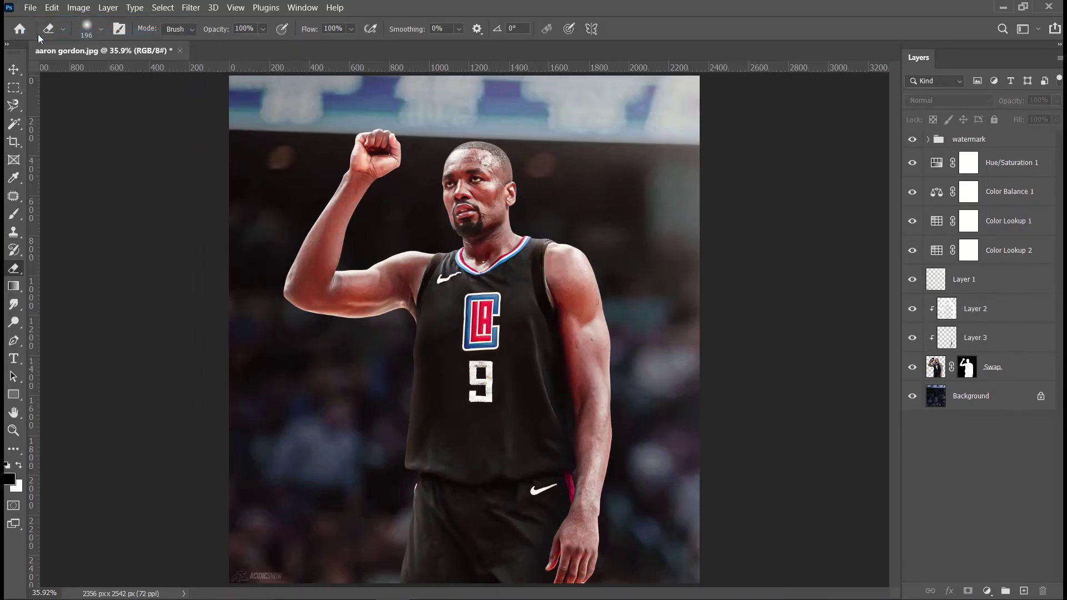
key(ctrl+o)
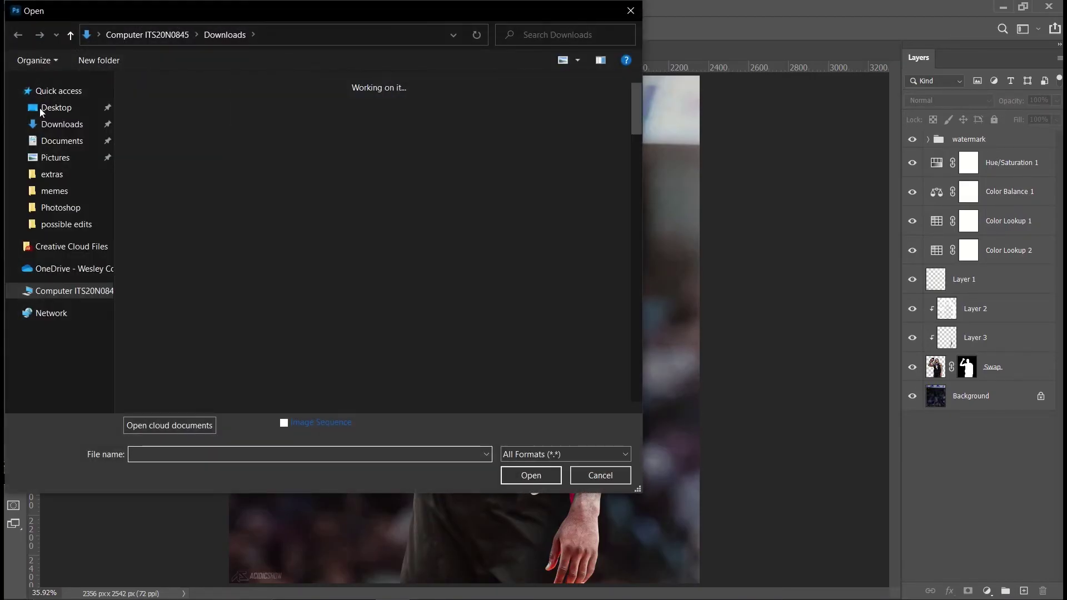
click(53, 207)
double_click(165, 128)
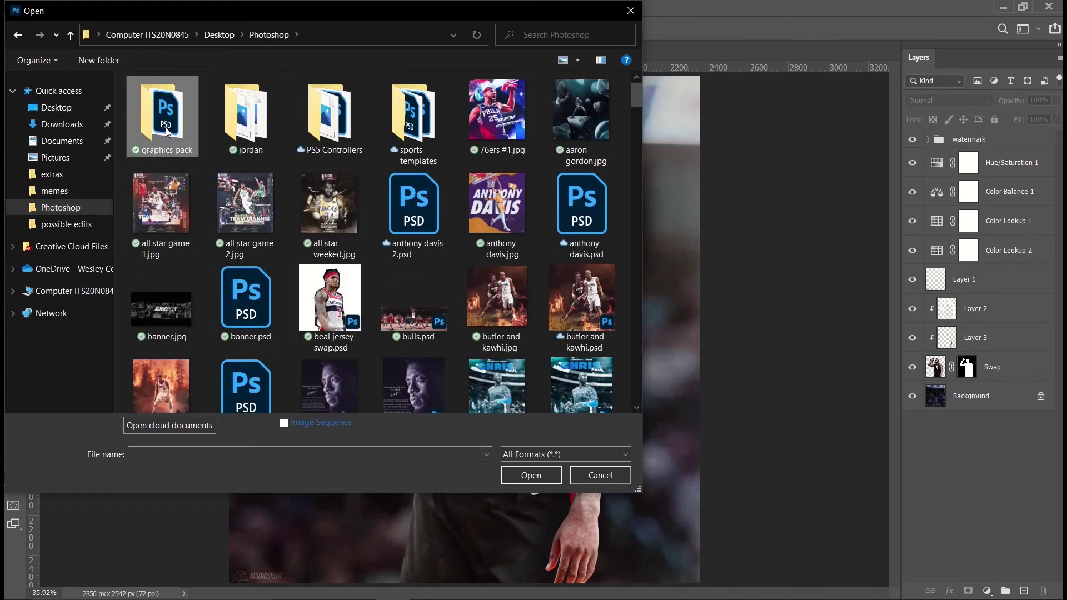
double_click(182, 104)
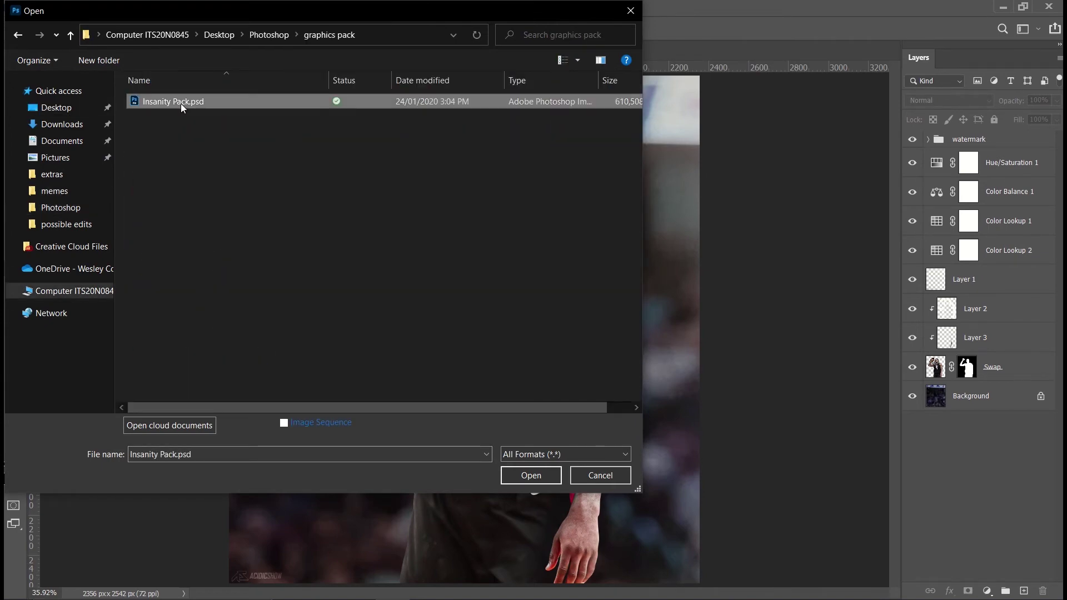